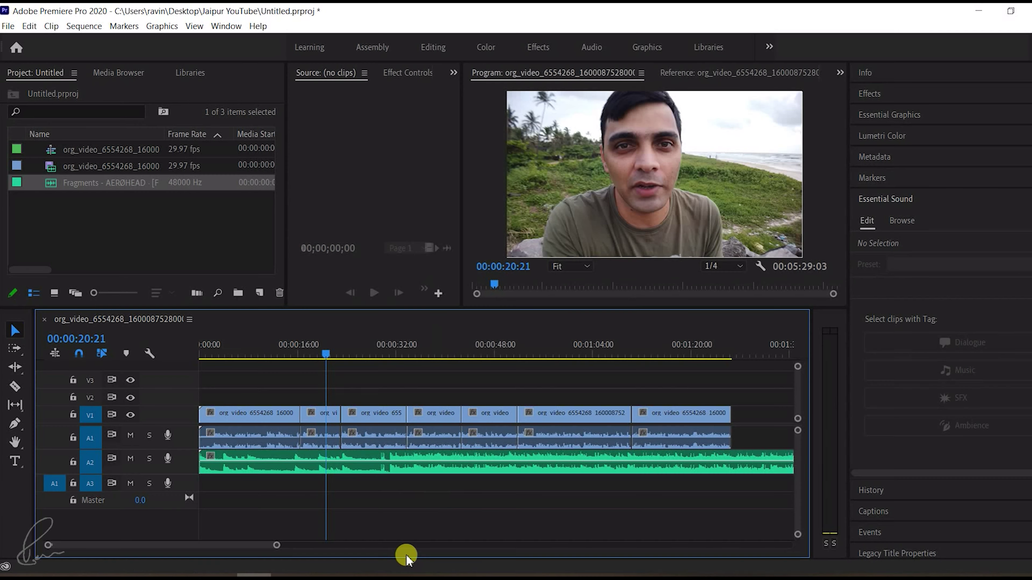
Select the first voice clip and the music clip, and park the playhead at 00:00:10:04
click(274, 418)
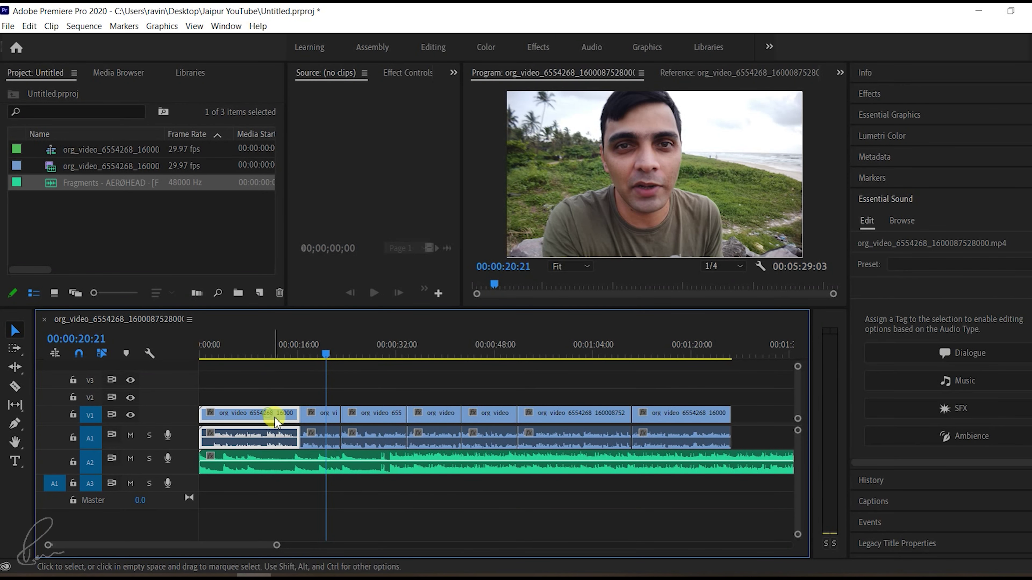
drag(317, 352, 261, 351)
click(281, 449)
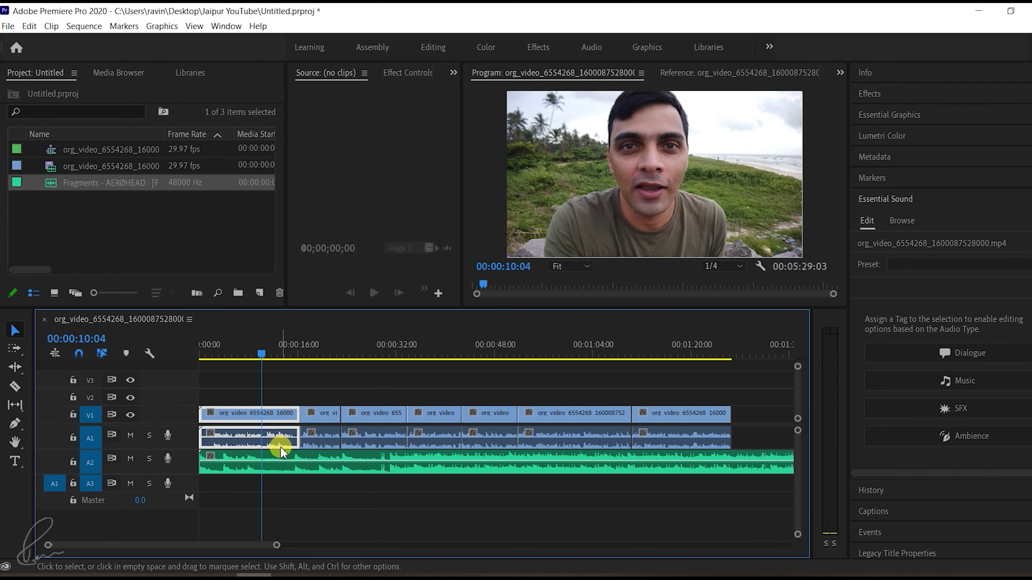
click(279, 458)
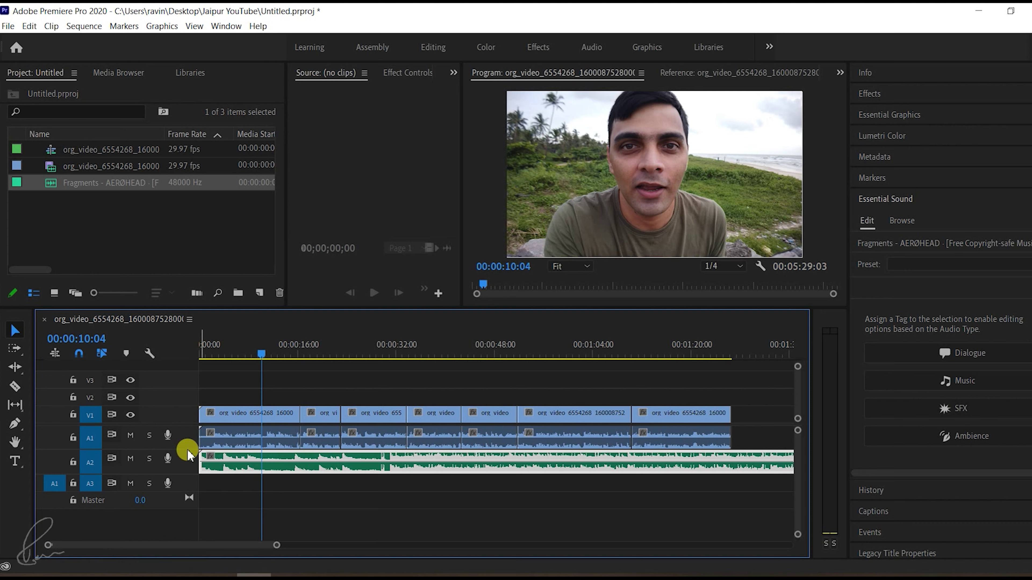
Make the A1 voice and A2 music tracks taller, then marquee-select all A1 voice clips
drag(186, 448, 189, 483)
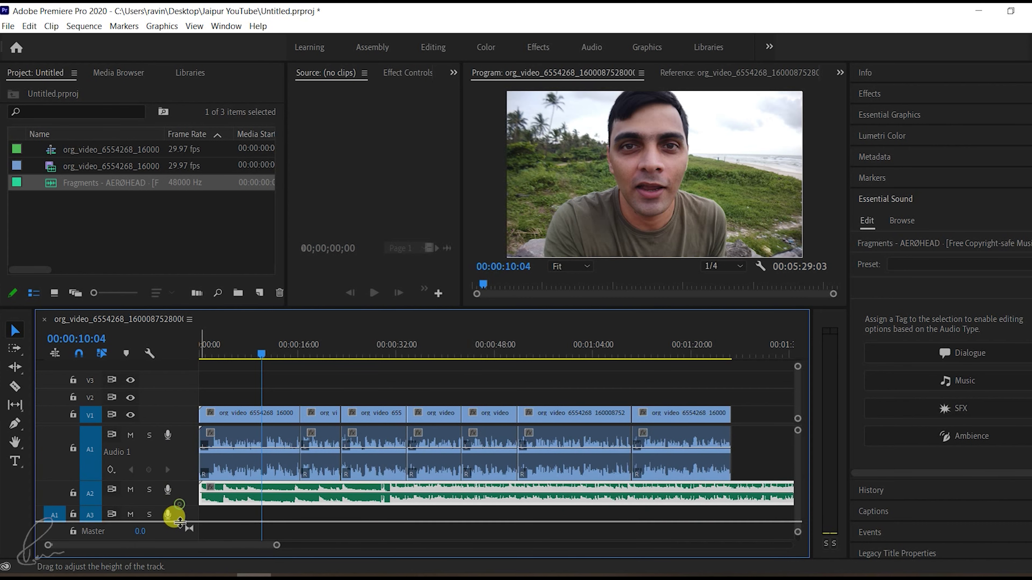
drag(180, 540, 180, 542)
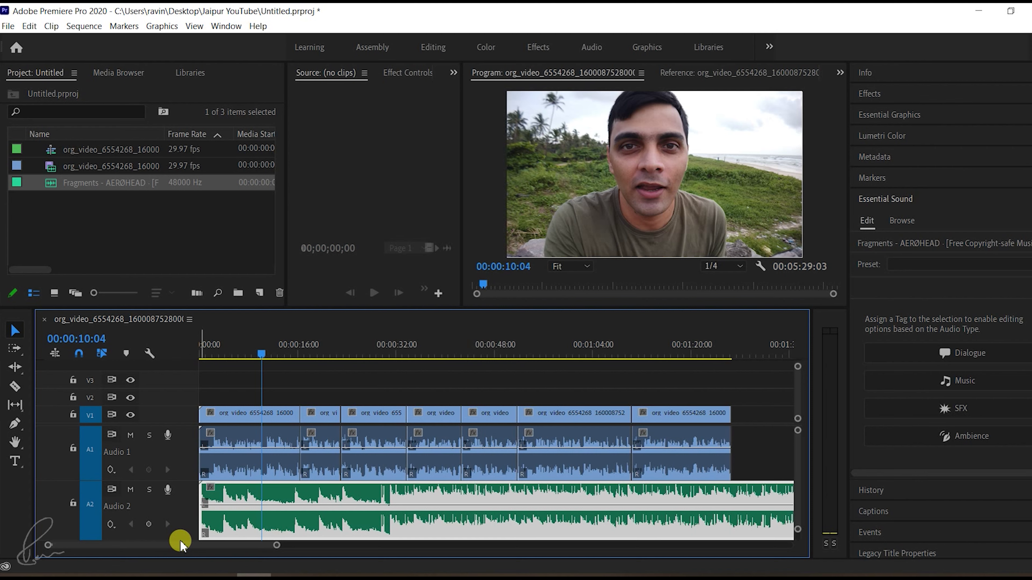
drag(759, 449, 276, 442)
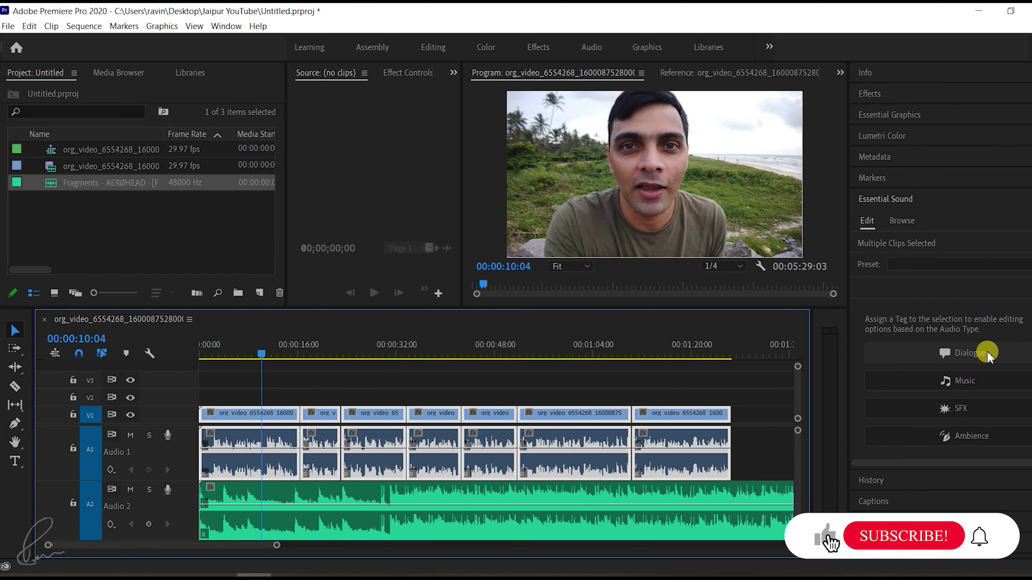
Tag the selected voice clips as Dialogue with the Balanced Male Voice preset
click(986, 352)
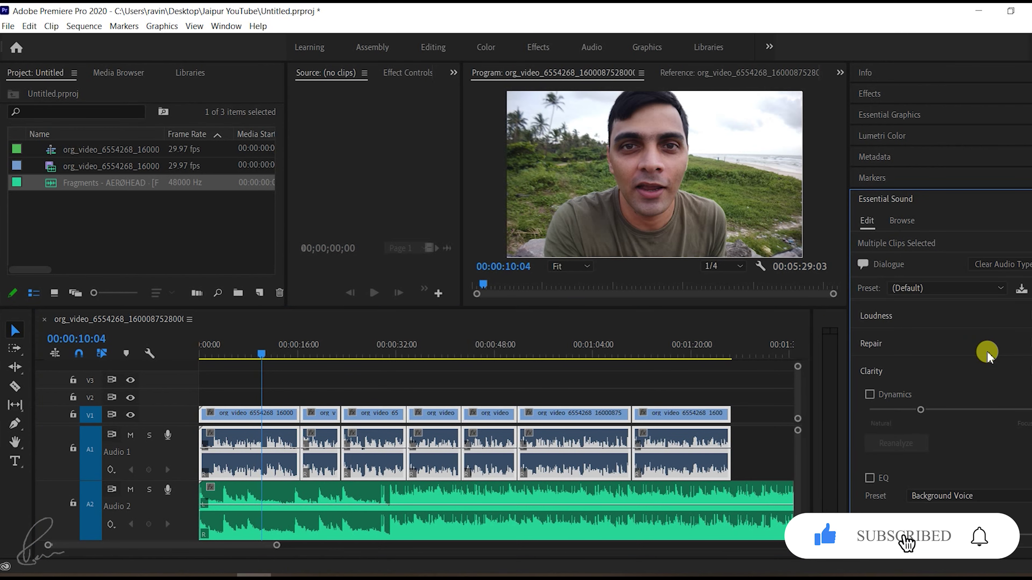
click(989, 290)
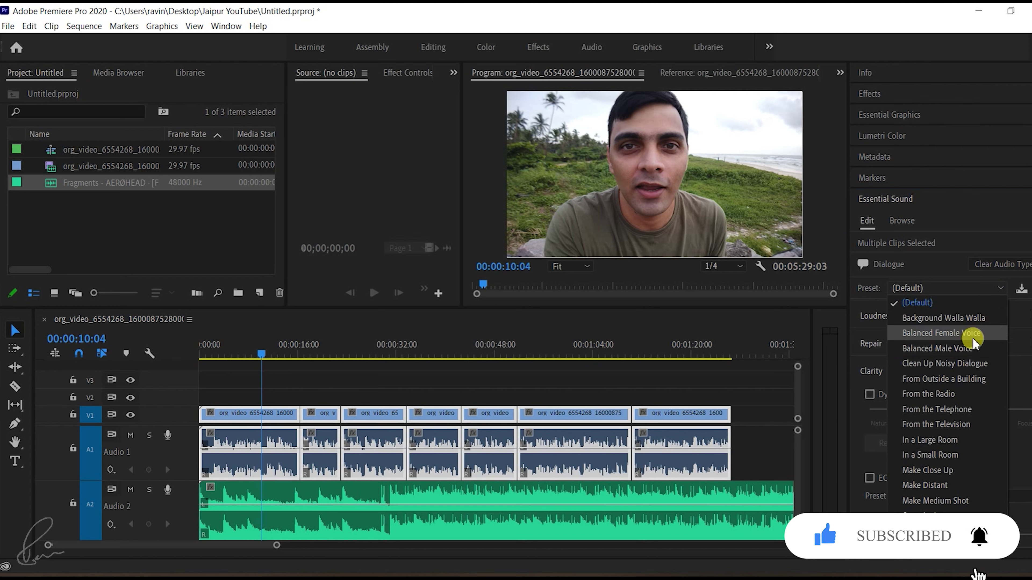
click(972, 348)
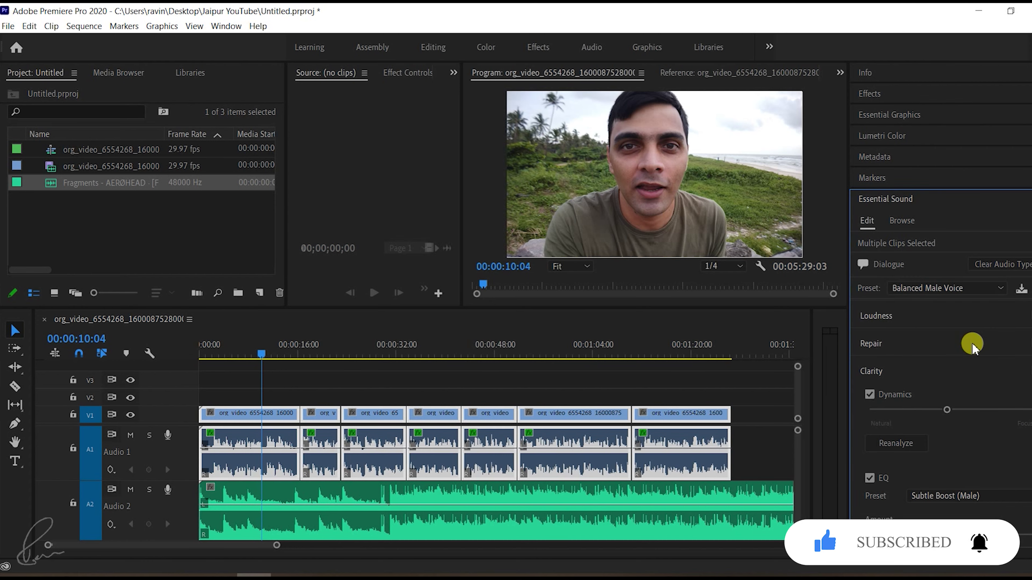
Auto-Match the voice clips' loudness to -23.70 LUFS and expand the Repair settings
click(946, 325)
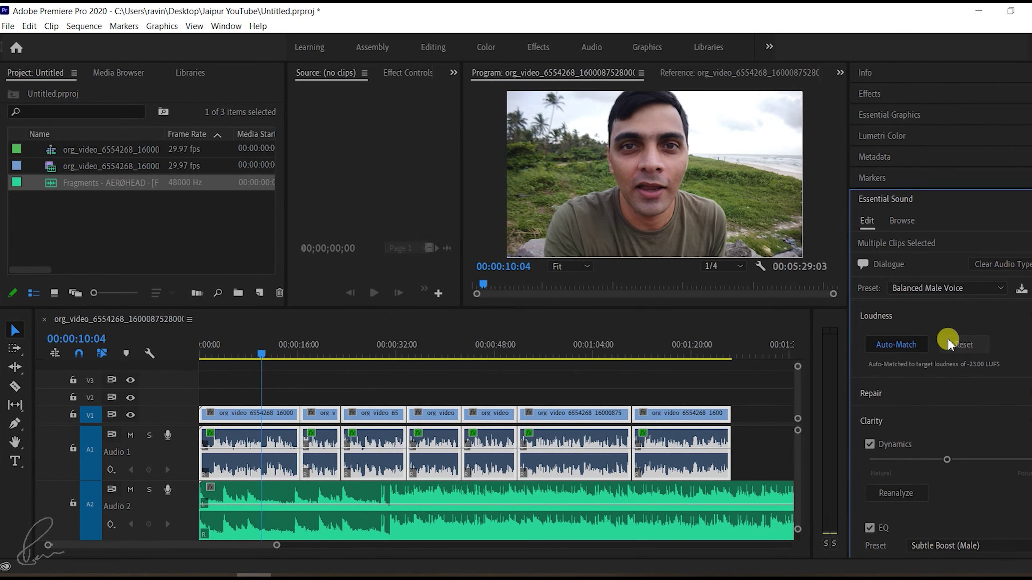
click(896, 344)
click(896, 344)
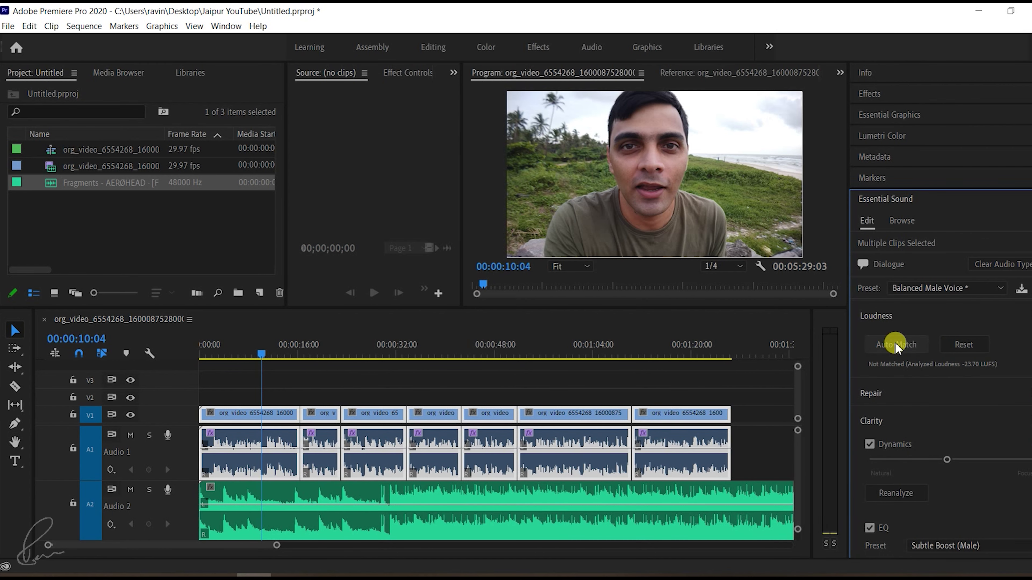
click(909, 392)
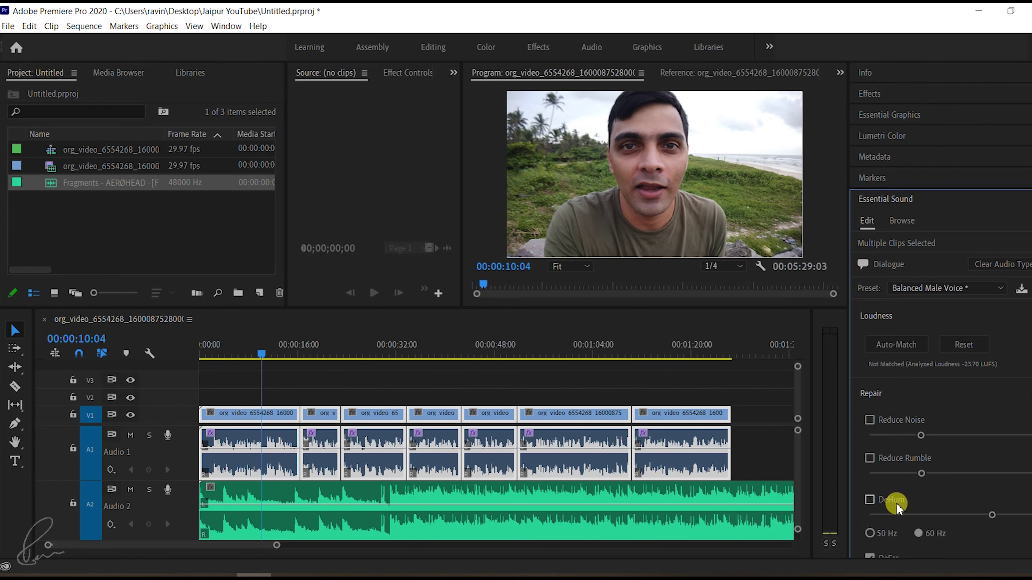
Enable stronger Reduce Noise plus DeHum and Reduce Rumble, then collapse Loudness and Repair
click(897, 423)
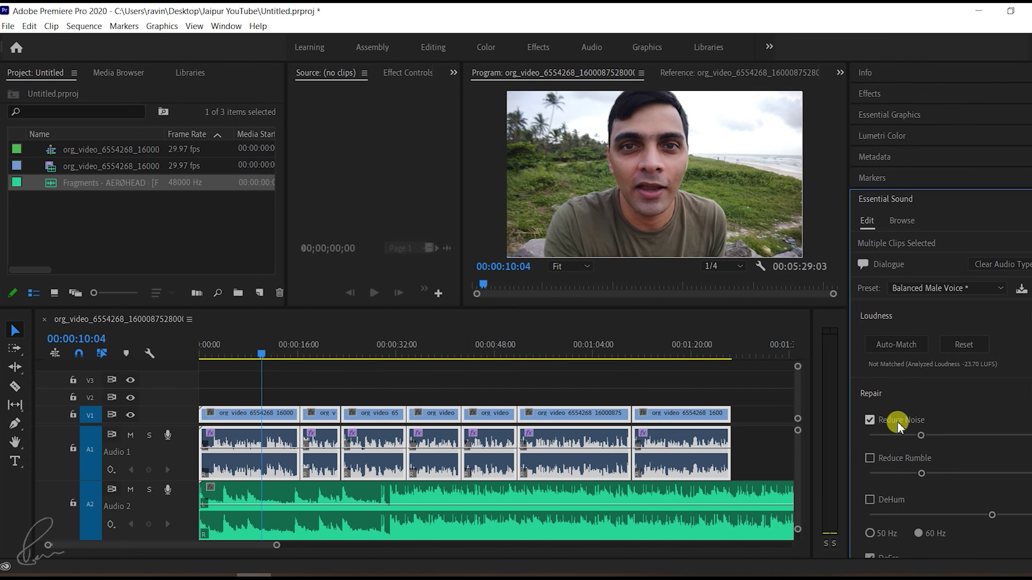
drag(920, 435, 938, 436)
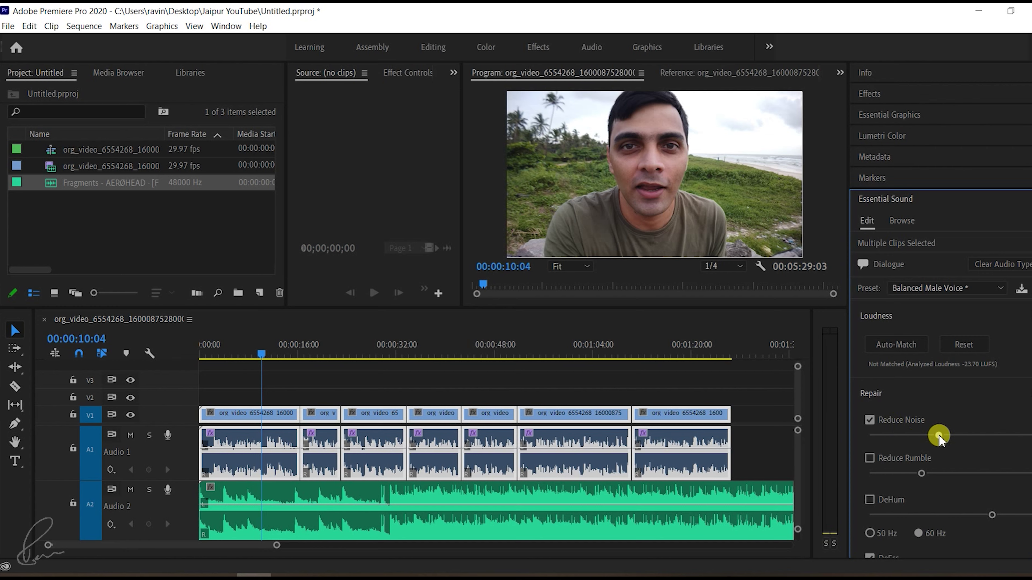
click(888, 498)
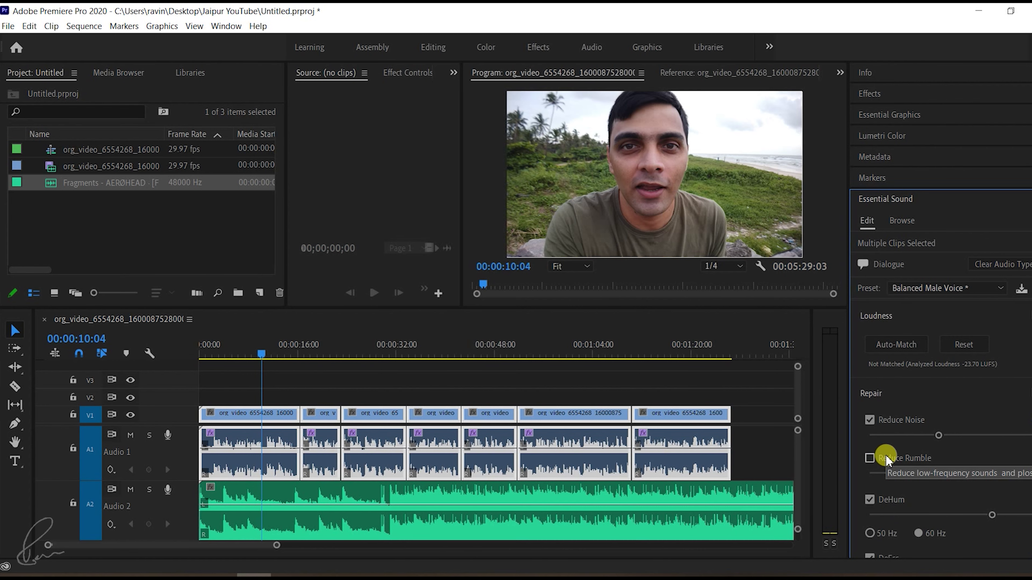
click(914, 458)
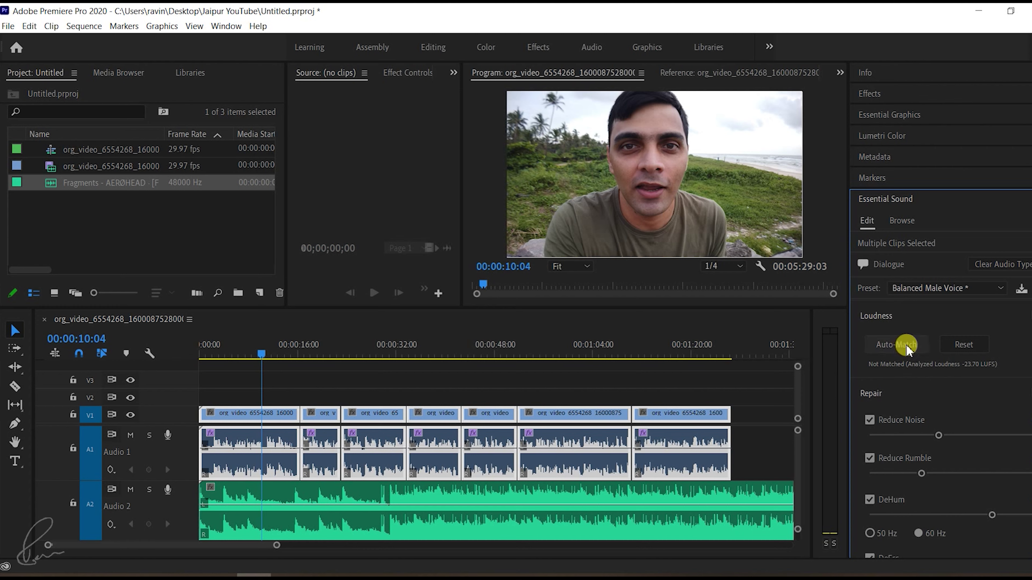
click(887, 317)
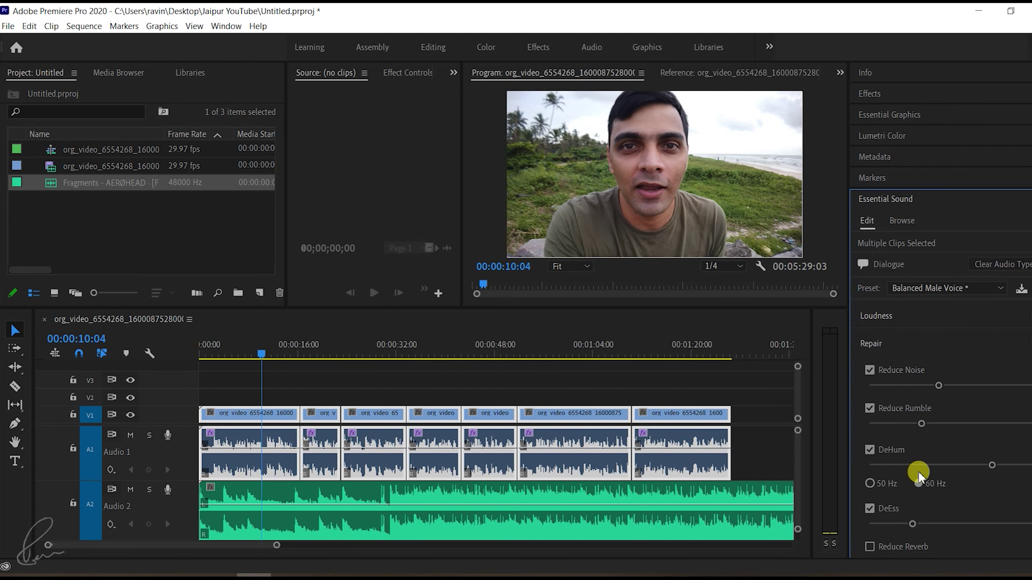
click(878, 344)
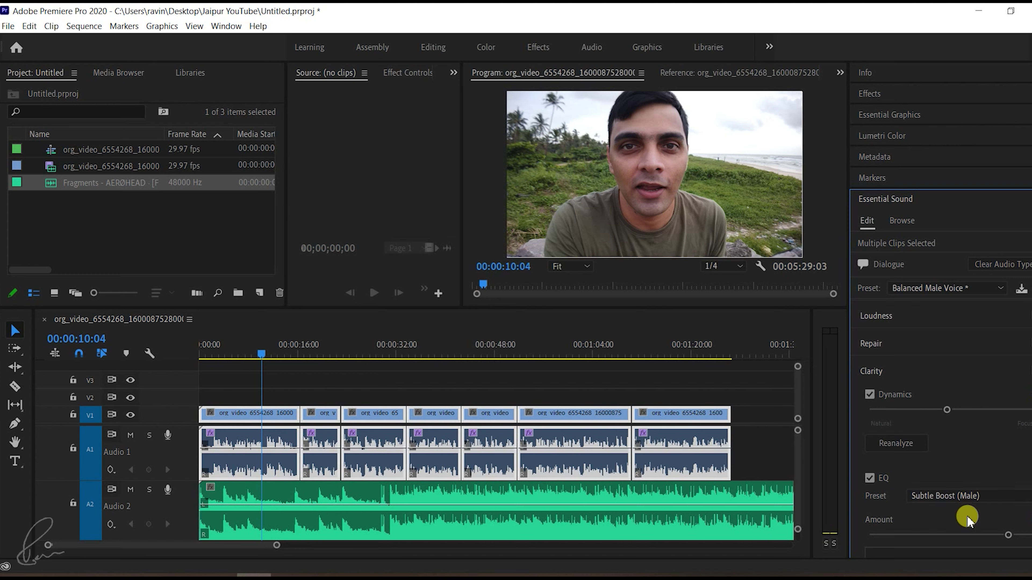
Lower the Subtle Boost (Male) EQ amount in Clarity, with Enhance Speech set to Male
scroll(1019, 439, down, 2)
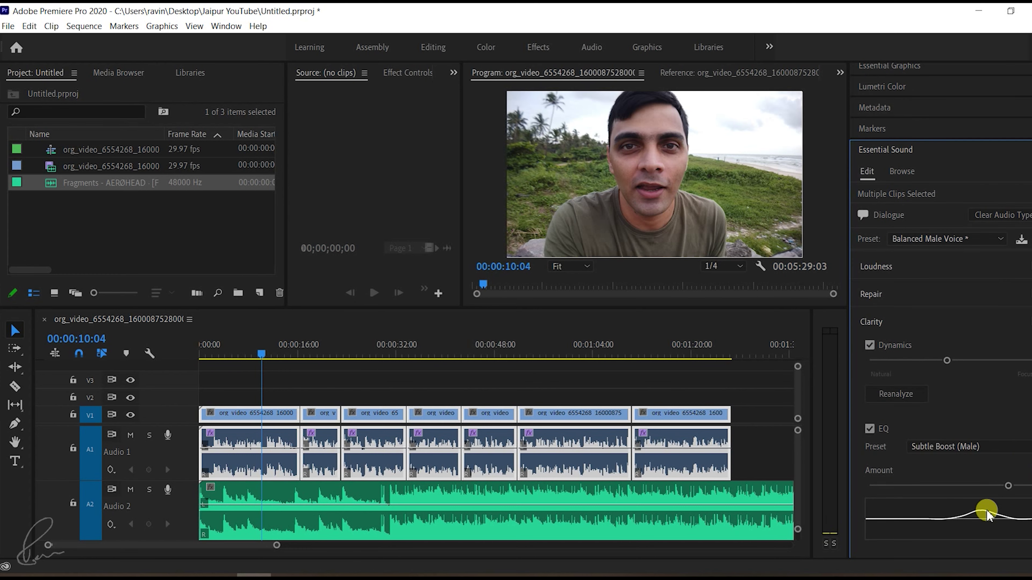
drag(1009, 489, 974, 494)
scroll(940, 309, down, 5)
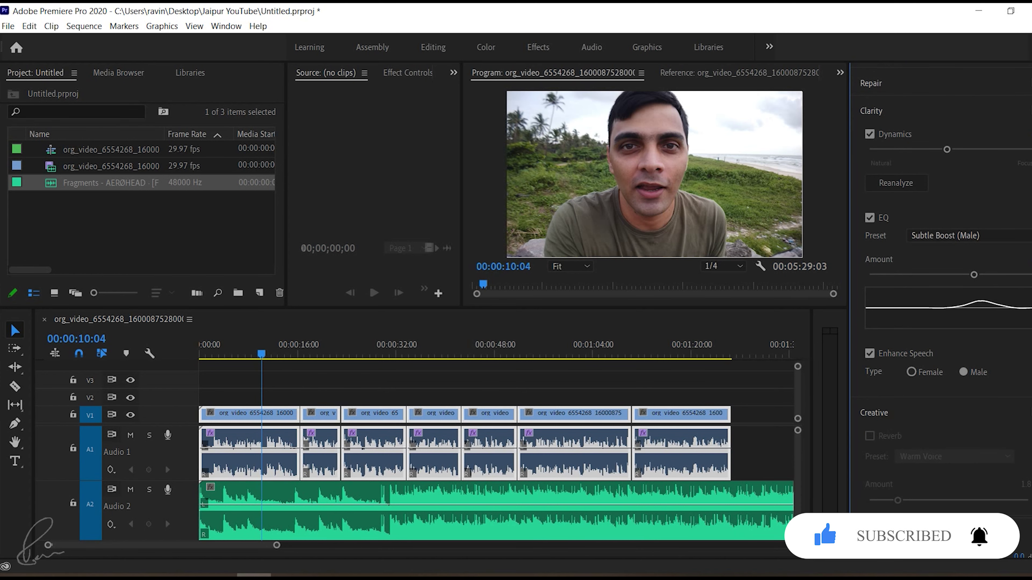
scroll(939, 308, down, 2)
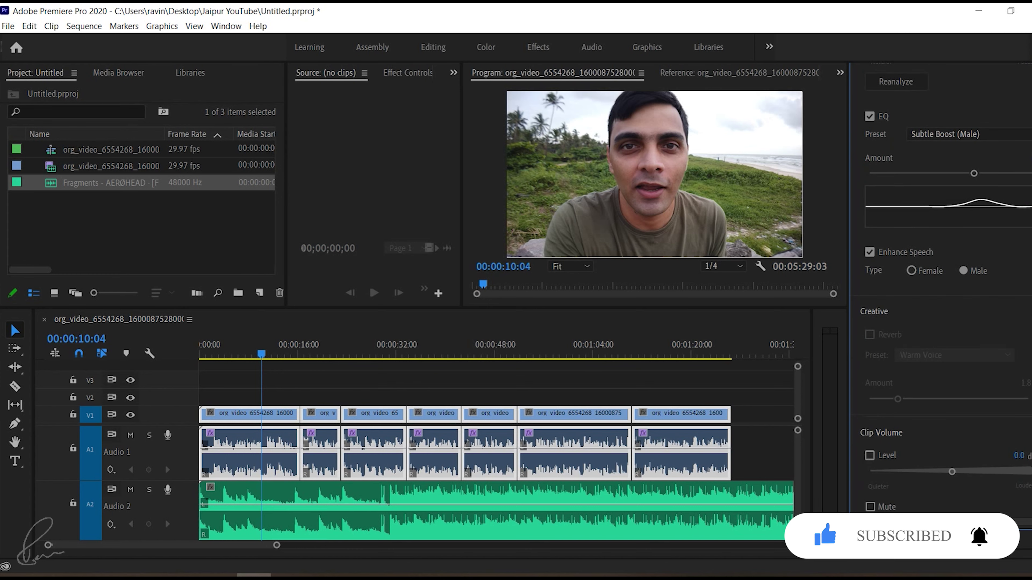
scroll(940, 309, up, 3)
scroll(990, 391, up, 3)
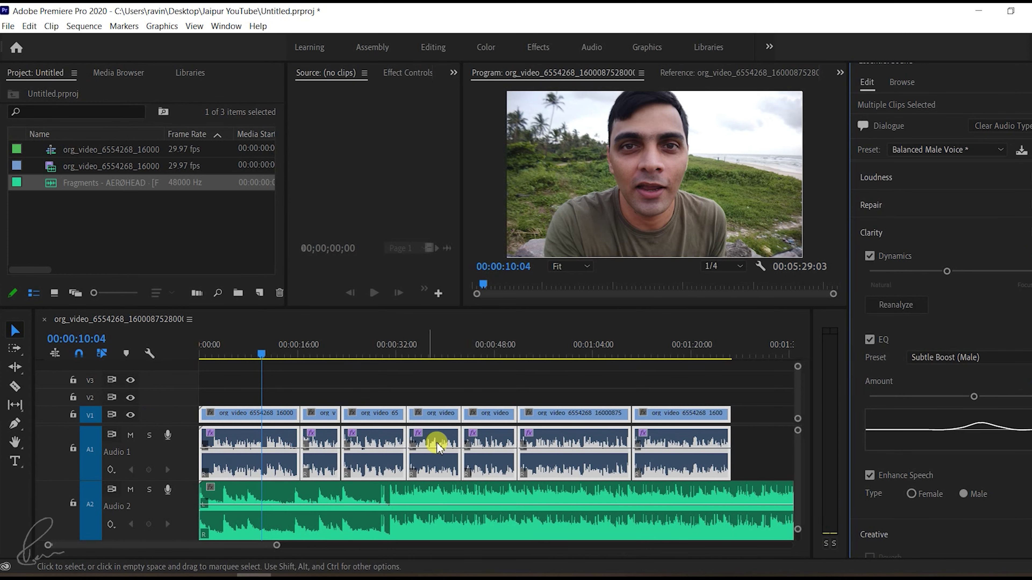
Tag the Fragments music clip as Music with the Smooth Vocal Ducking preset
click(336, 529)
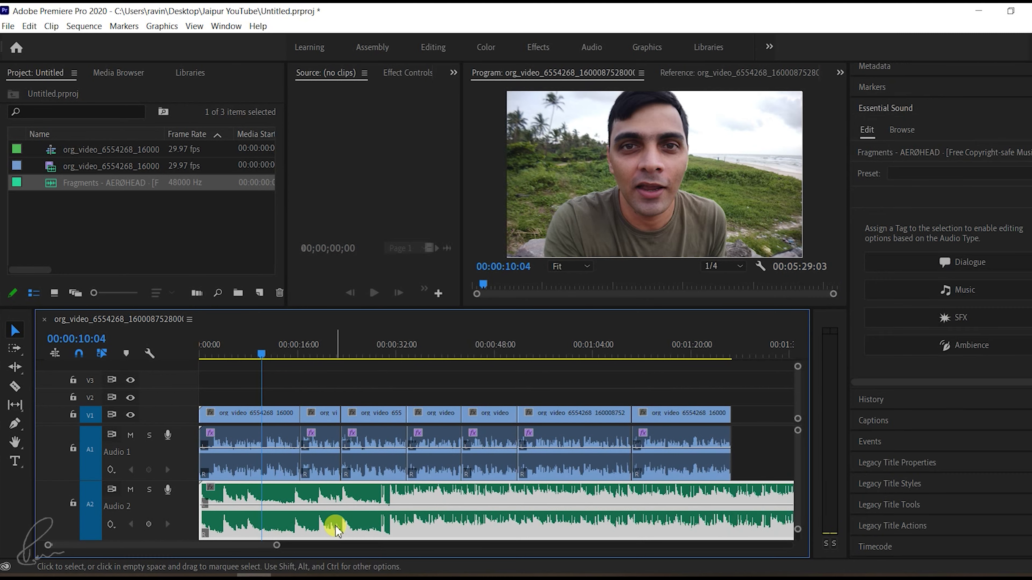
click(933, 291)
click(938, 199)
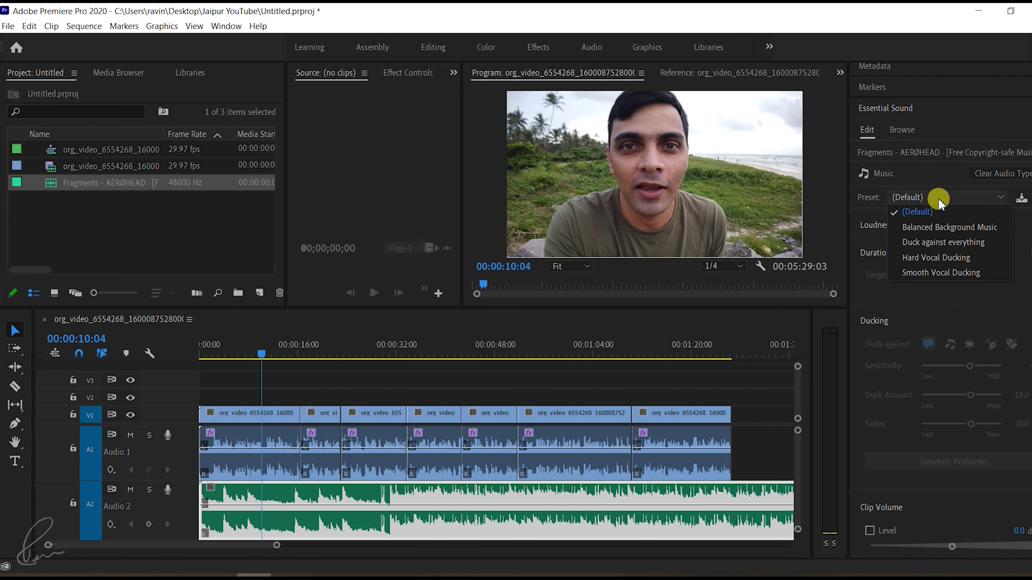
click(941, 273)
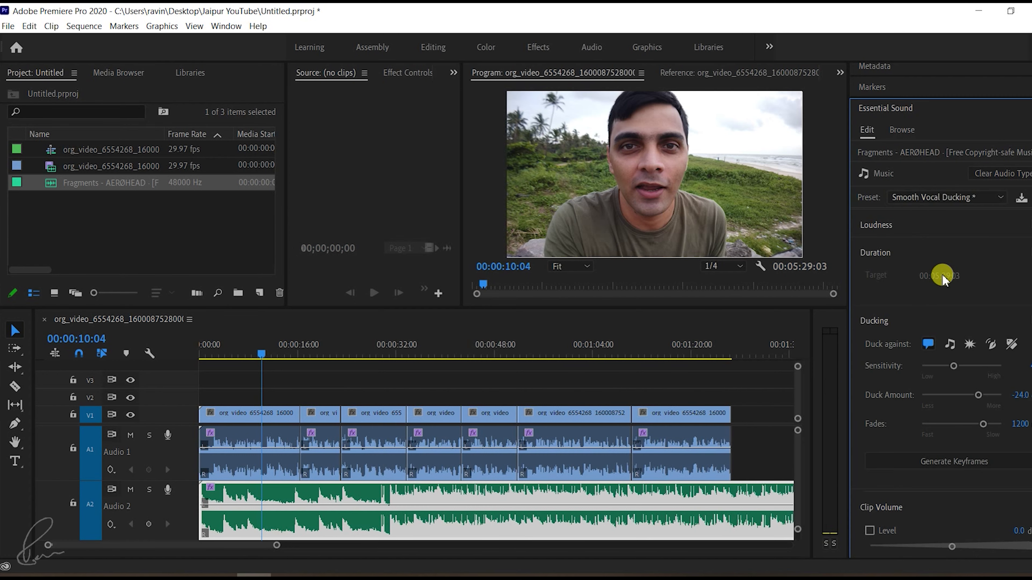
Auto-Match the music loudness to -25 LUFS and reduce the duck amount to -6.3
click(908, 225)
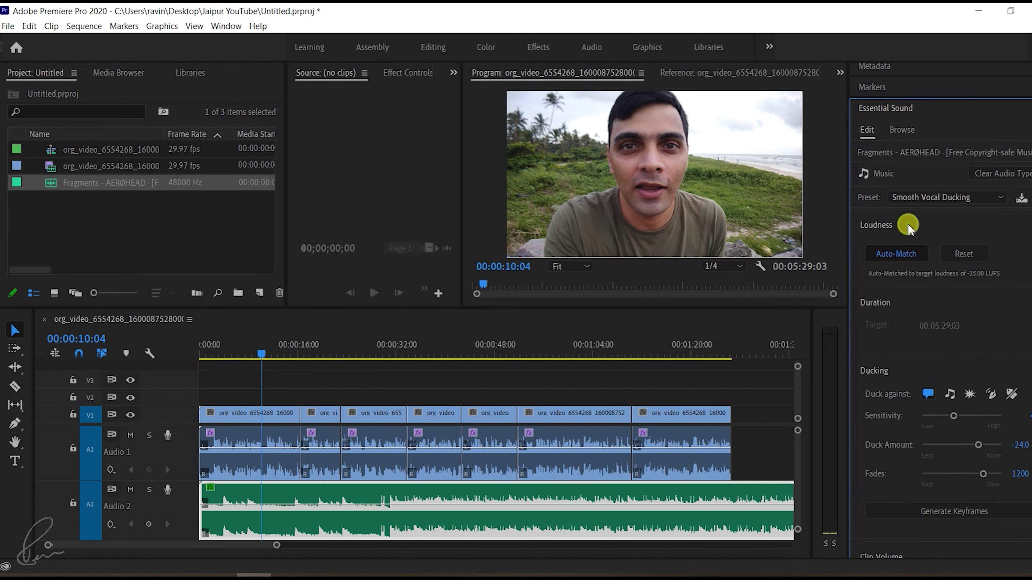
click(899, 254)
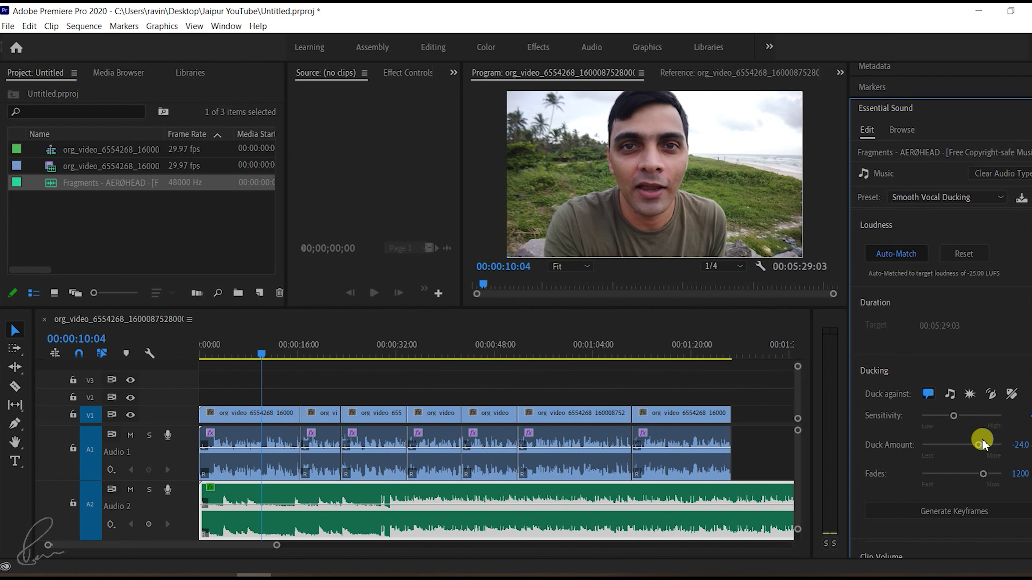
drag(977, 445, 950, 449)
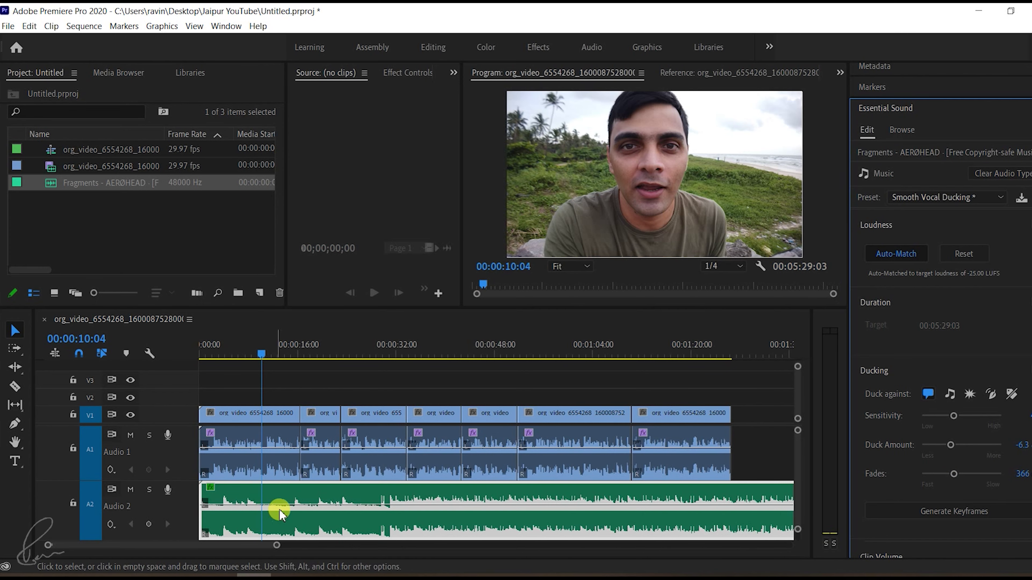
Generate ducking volume keyframes on the Fragments music clip and review the Ducking settings
click(950, 513)
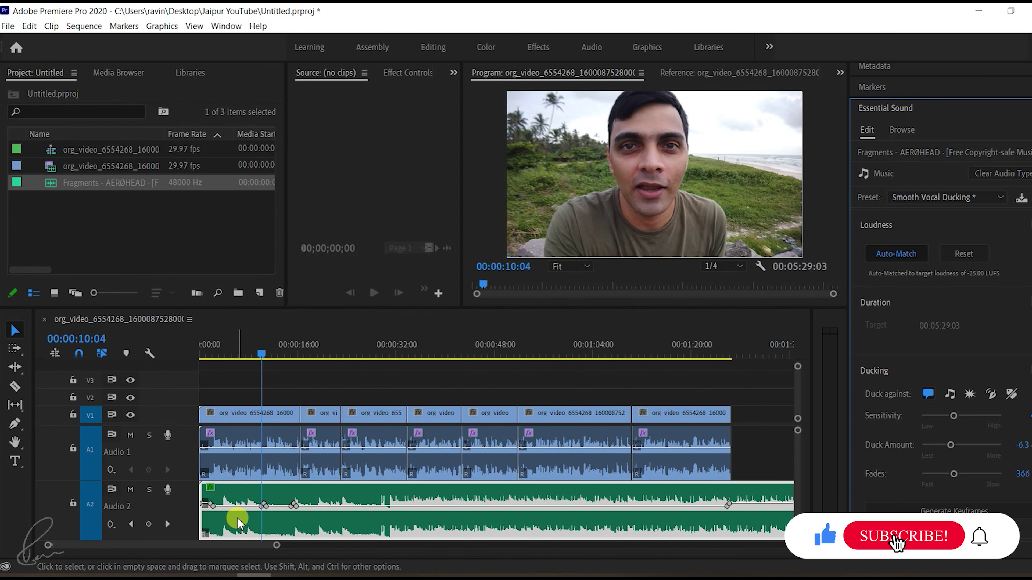
click(265, 358)
scroll(938, 325, down, 5)
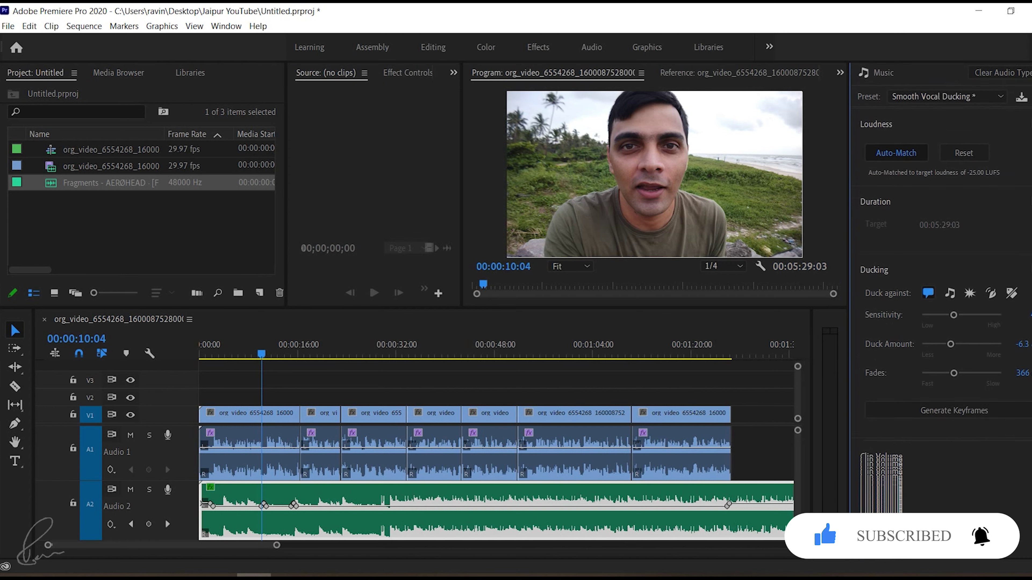
scroll(938, 325, down, 3)
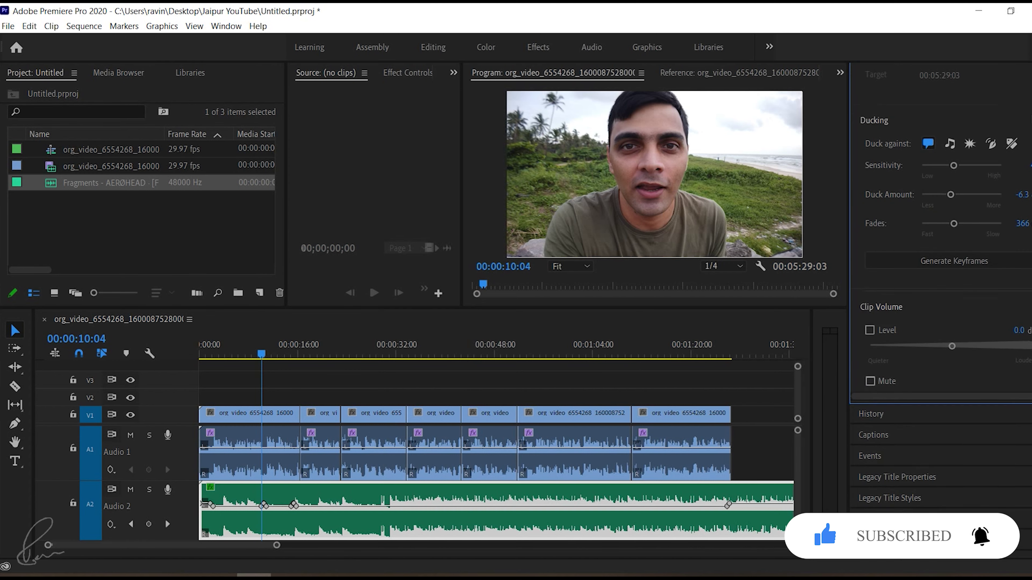
scroll(938, 325, up, 8)
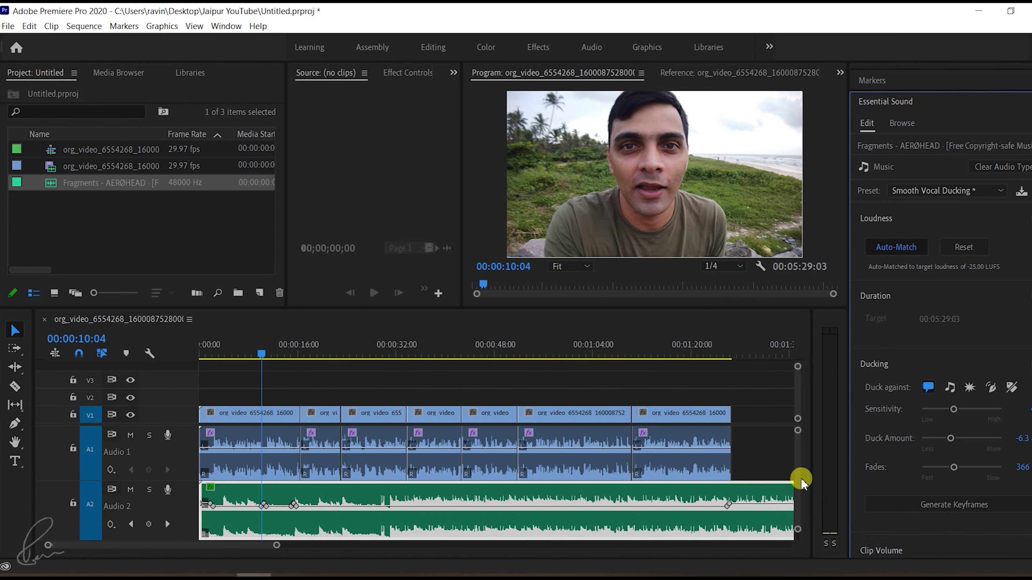
Enlarge Audio 2, zoom the timeline to show the keyframes, and preview past 00:00:11:25
scroll(798, 478, down, 3)
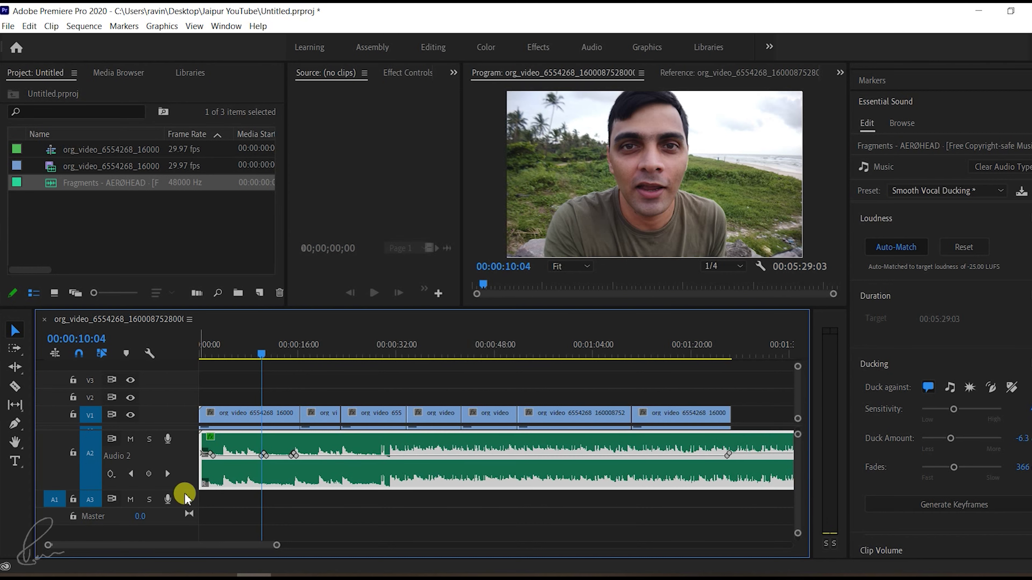
drag(174, 487, 174, 500)
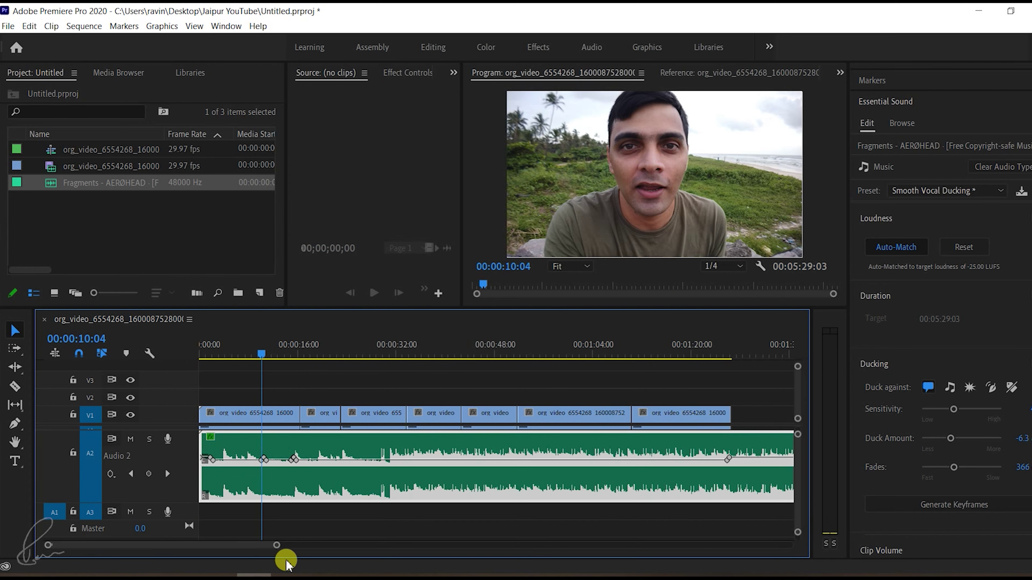
drag(270, 542, 184, 544)
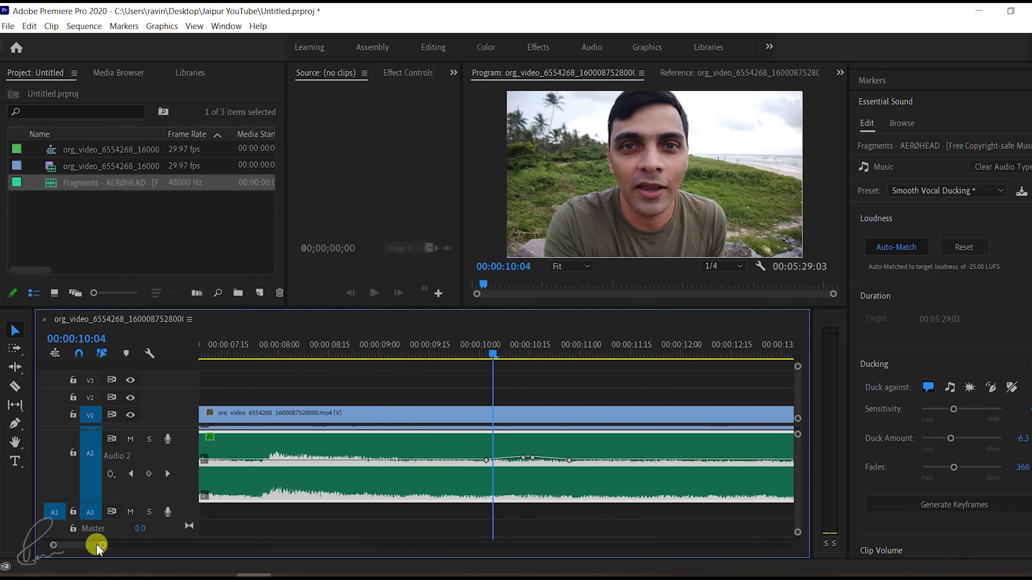
drag(102, 545, 223, 547)
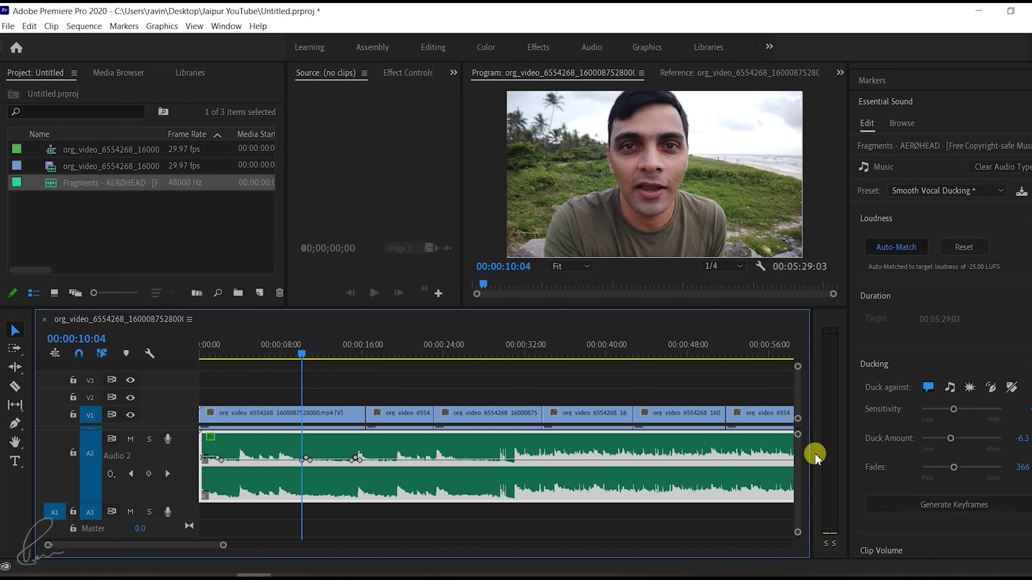
scroll(800, 467, up, 2)
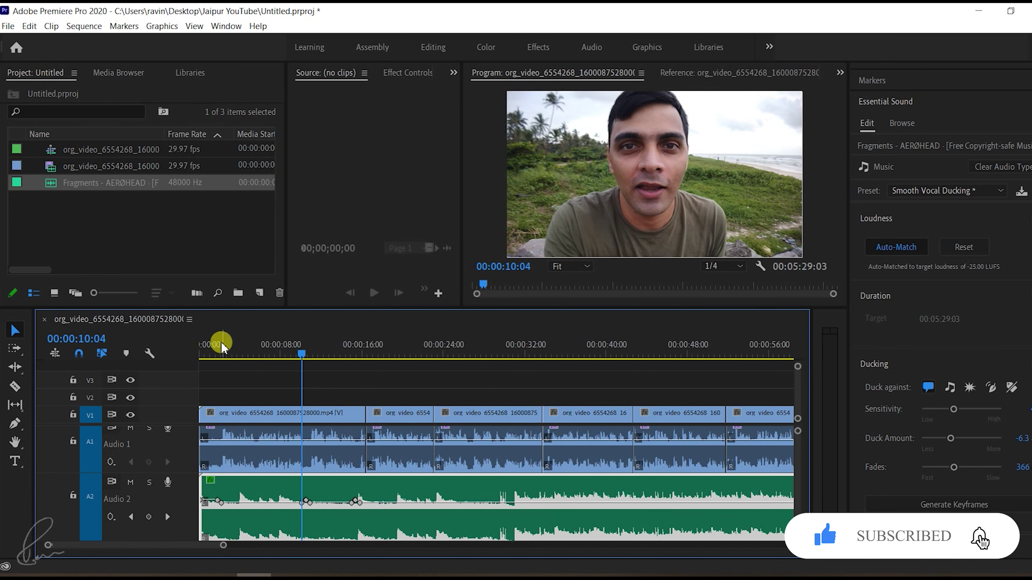
drag(300, 347, 319, 345)
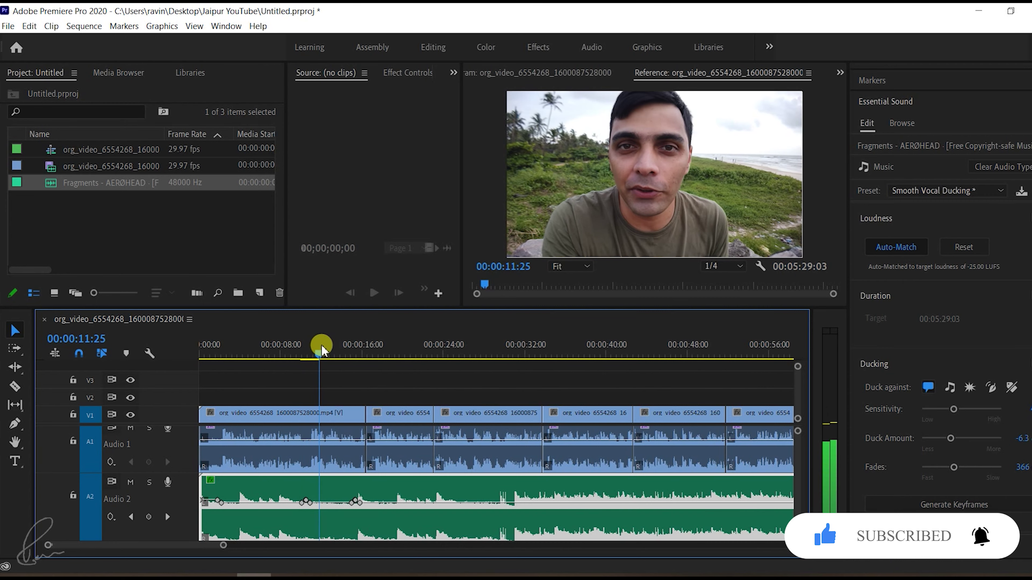